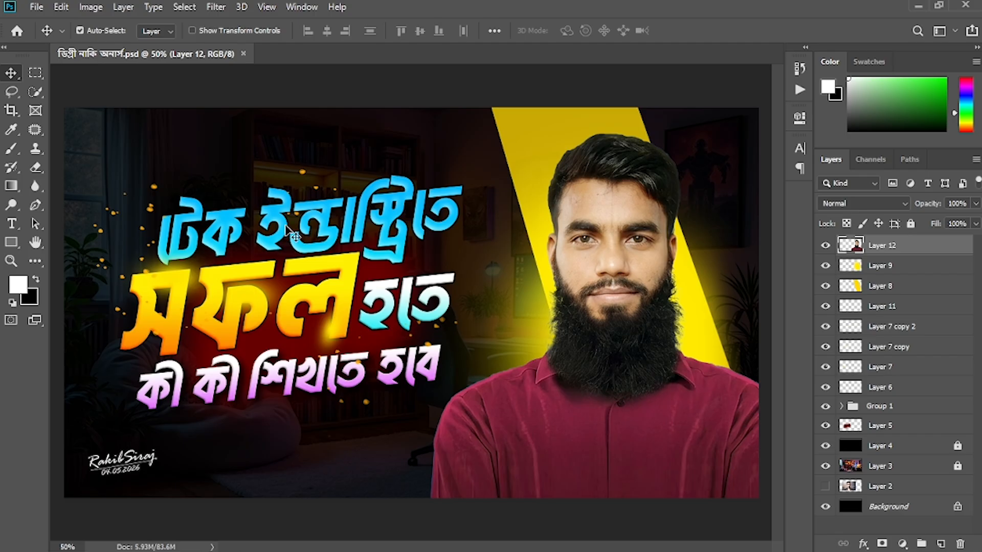
Step: Move the "টেক ইন্ডাস্ট্রিতে" text slightly up and to the left, and undo a second move of it
mouse_move(897, 249)
left_mouse_down()
mouse_move(901, 293)
mouse_move(894, 239)
left_mouse_up()
left_click_drag(288, 234, 279, 225)
left_click_drag(527, 169, 515, 154)
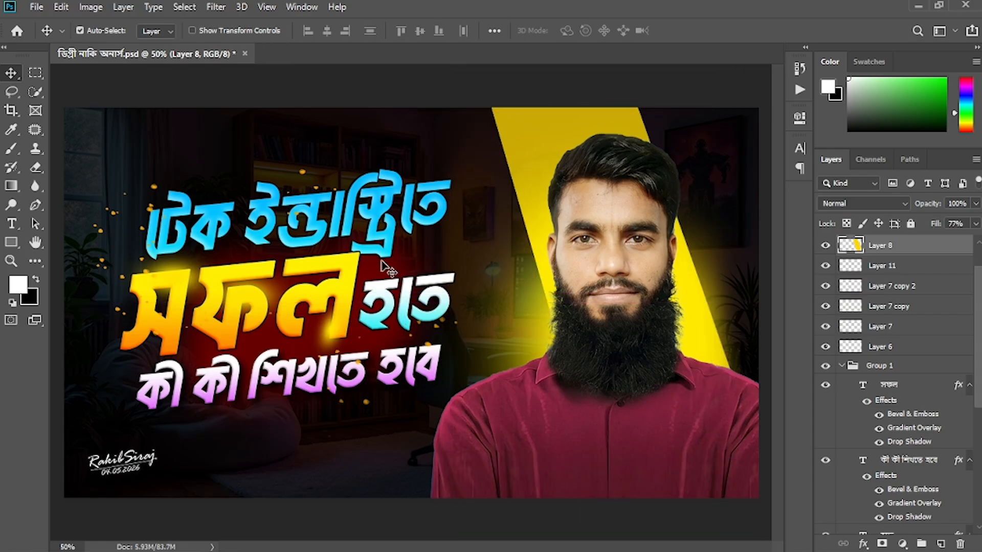
left_click_drag(315, 226, 305, 198)
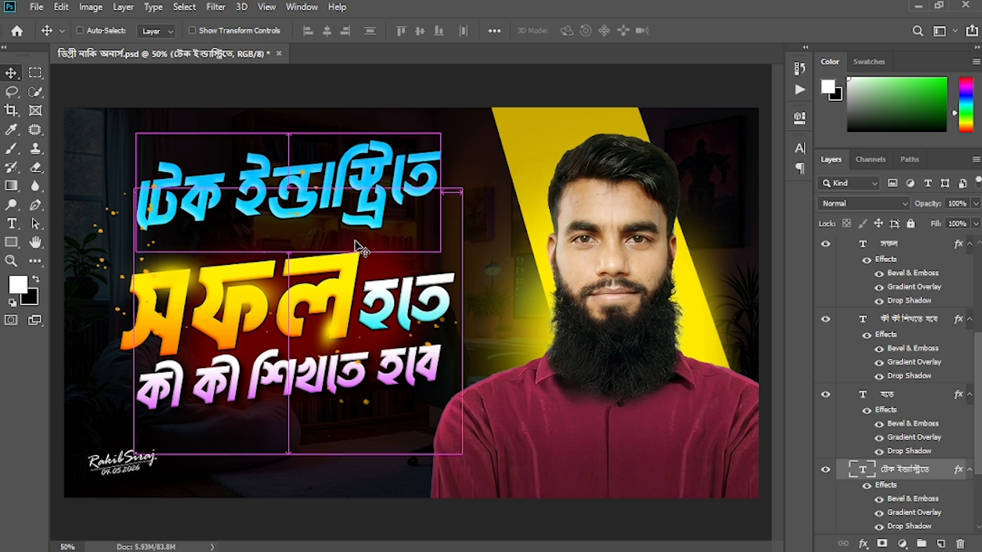
key("ctrl+z")
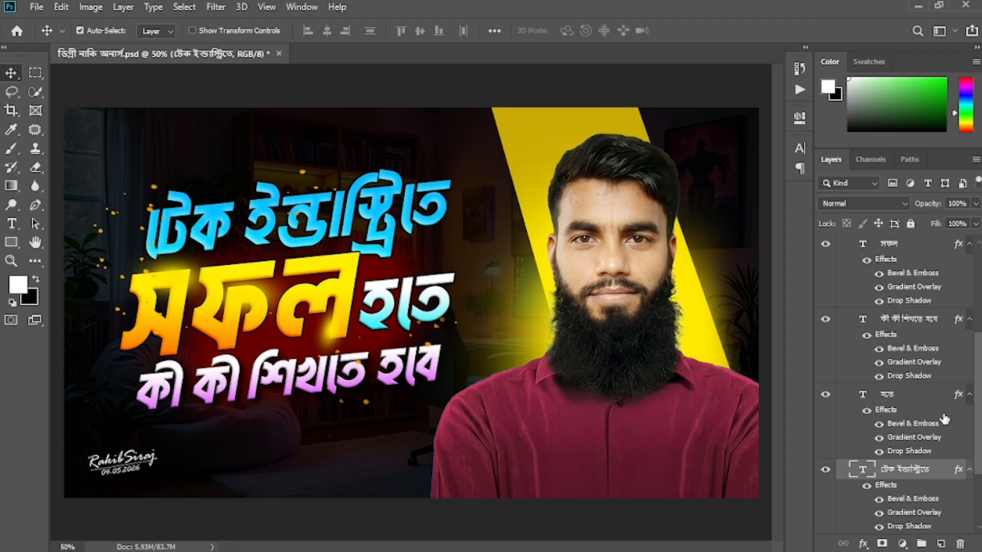
Step: Select Layer 12, try moving the portrait on the canvas, and collapse Group 1
scroll(945, 419, "up", 5)
left_click(882, 245)
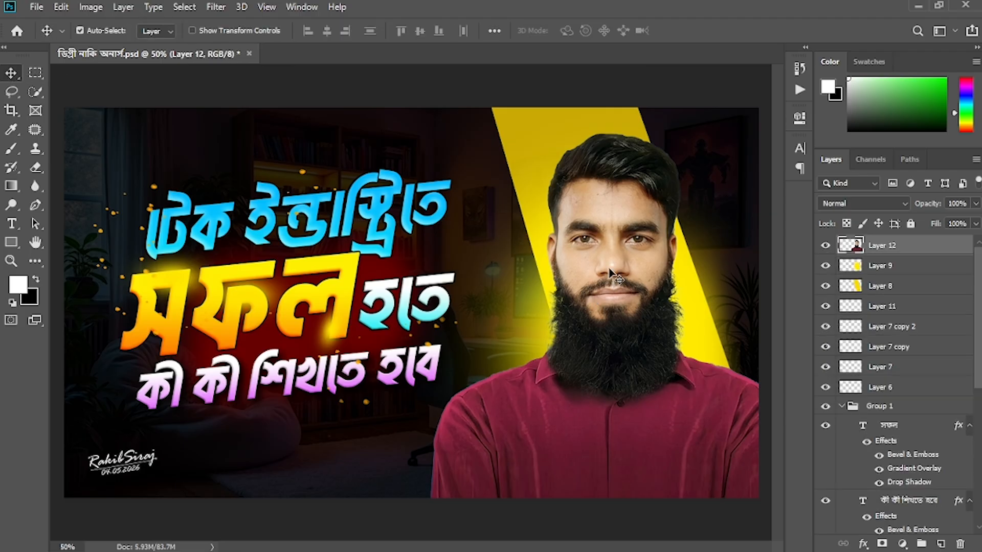
left_click_drag(622, 280, 664, 298)
left_click(841, 407)
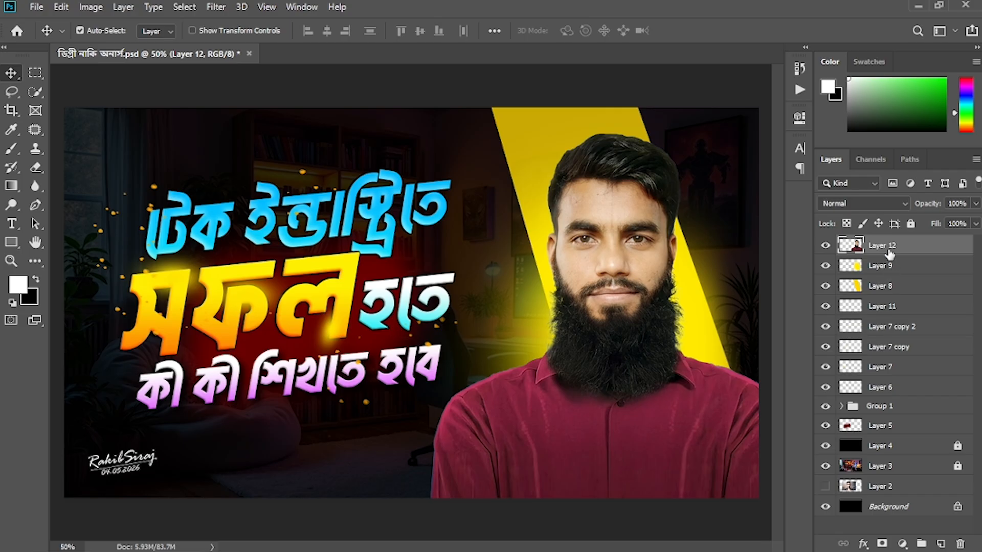
Step: Select the range of layers from Layer 12 through Group 1 and try moving them together on the canvas
left_click(885, 289, "ctrl")
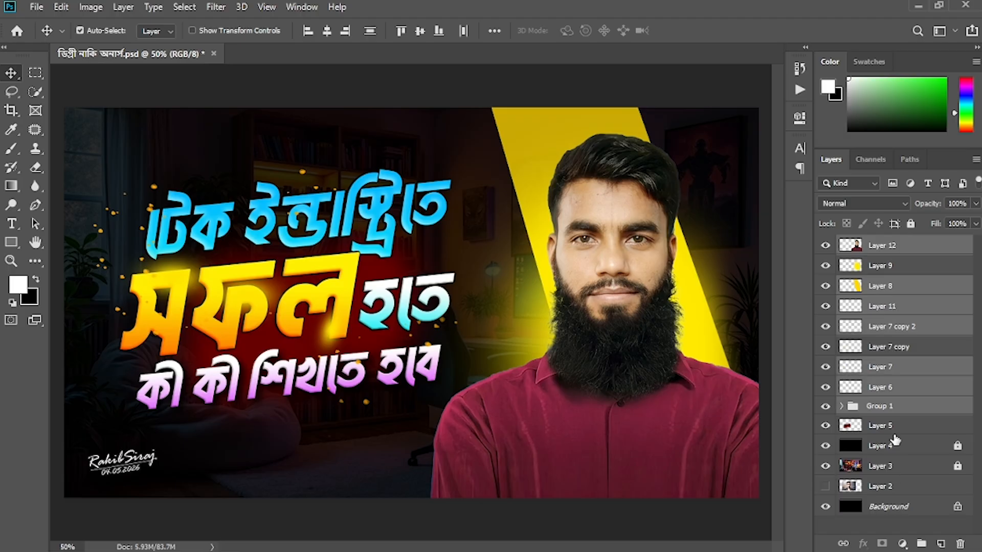
left_click(880, 406)
left_click(879, 425, "ctrl")
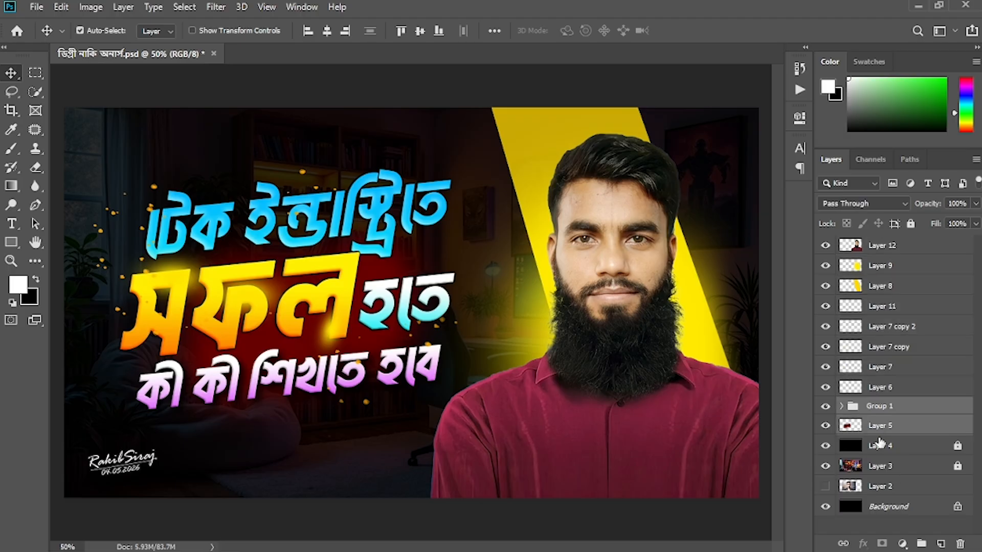
left_click(880, 248, "shift")
mouse_move(594, 284)
left_mouse_down()
mouse_move(598, 219)
mouse_move(588, 299)
mouse_move(587, 271)
left_mouse_up()
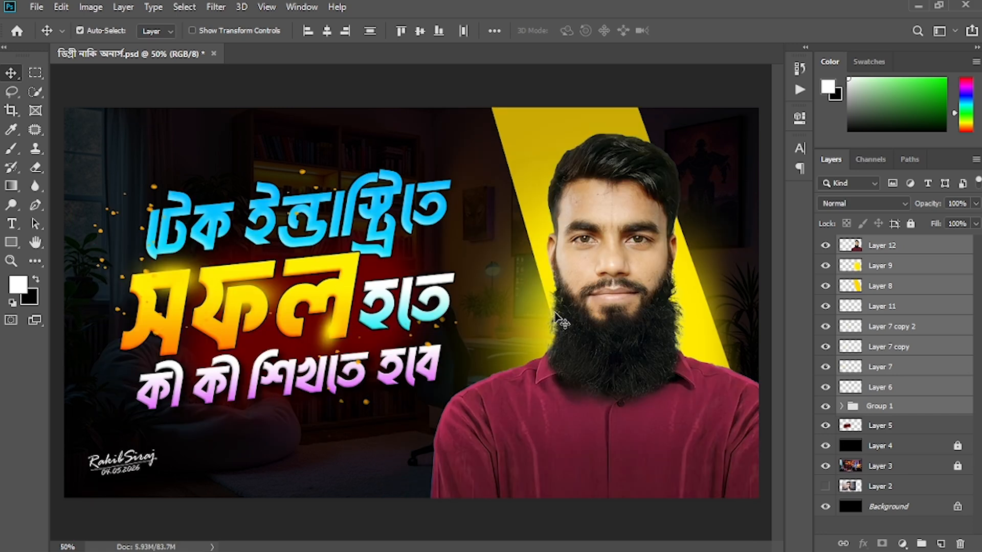
Step: Turn off Auto-Select for the Move tool, test dragging the portrait and the text, and clear the layer selection
left_click(79, 31)
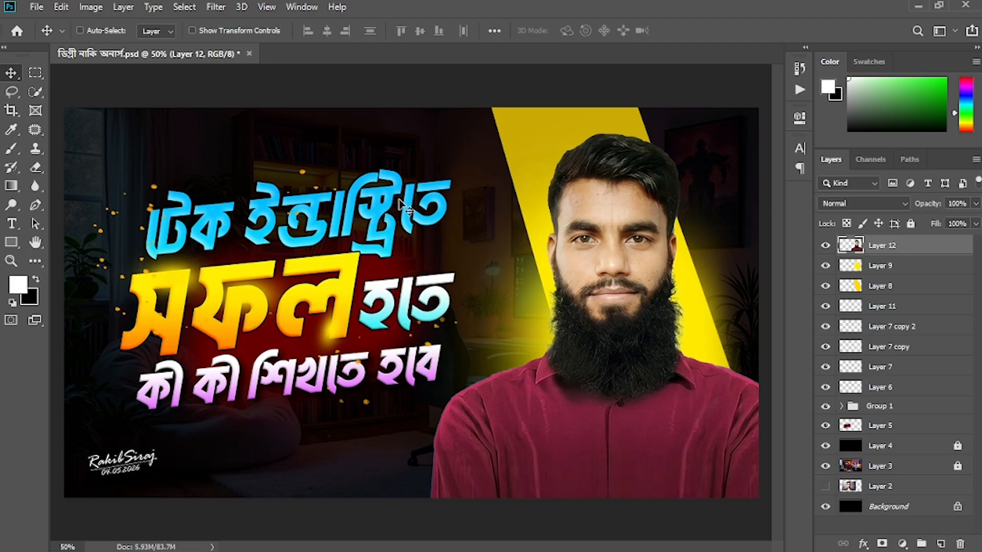
mouse_move(626, 228)
left_mouse_down()
mouse_move(617, 250)
mouse_move(606, 229)
left_mouse_up()
left_click_drag(362, 247, 395, 270)
left_click(450, 96)
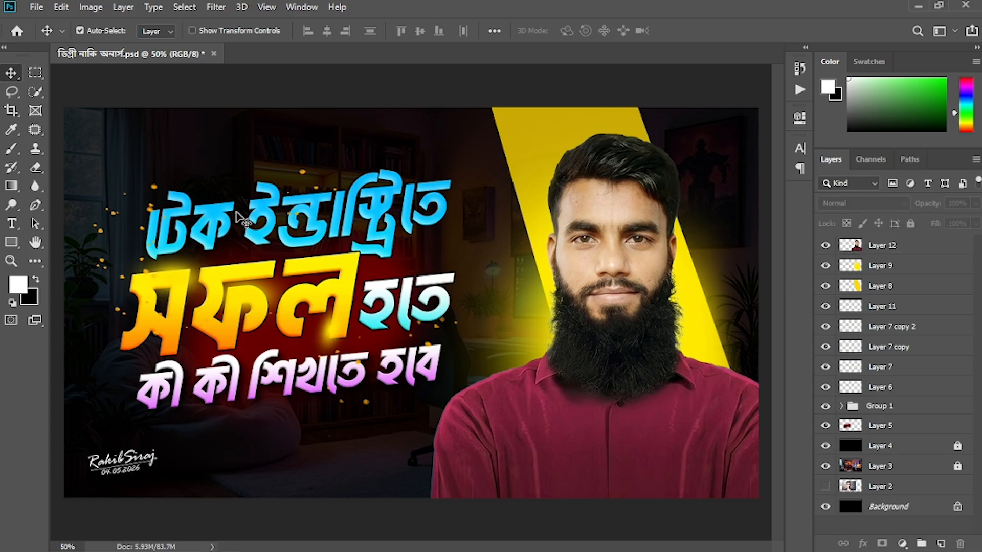
Step: Move the "টেক ইন্ডাস্ট্রিতে" text to the canvas's upper-left area, and select and deselect the whole canvas
left_click_drag(304, 236, 240, 185)
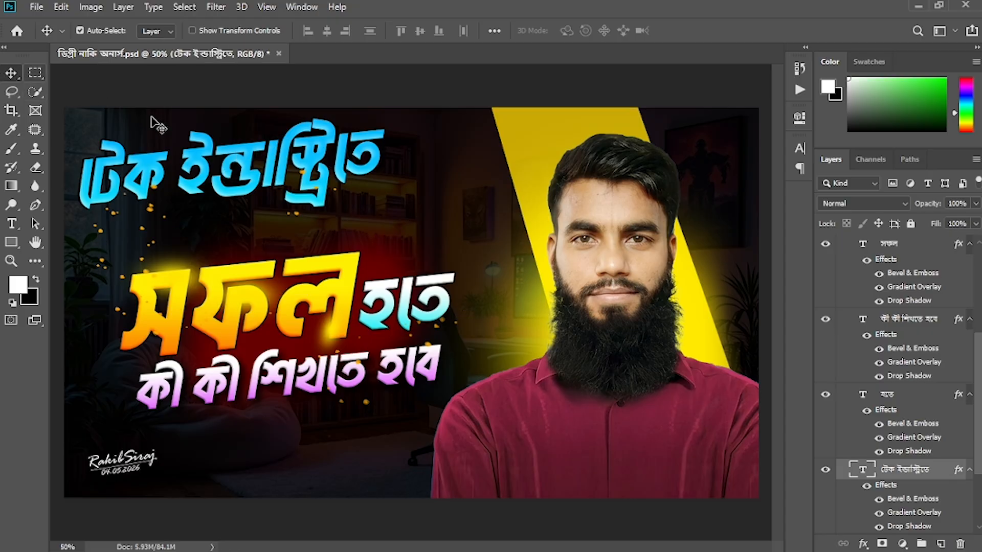
key("ctrl")
key("ctrl+a")
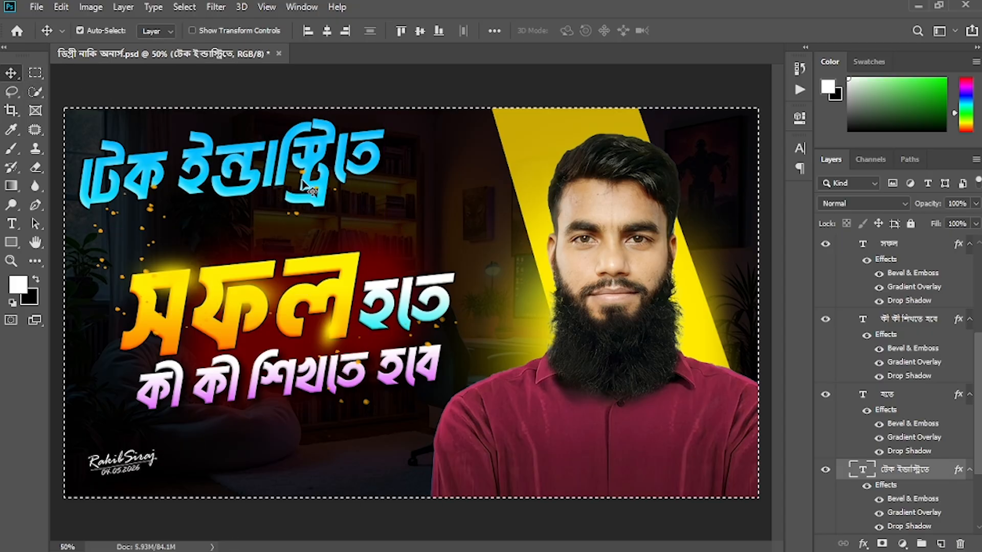
key("ctrl+d")
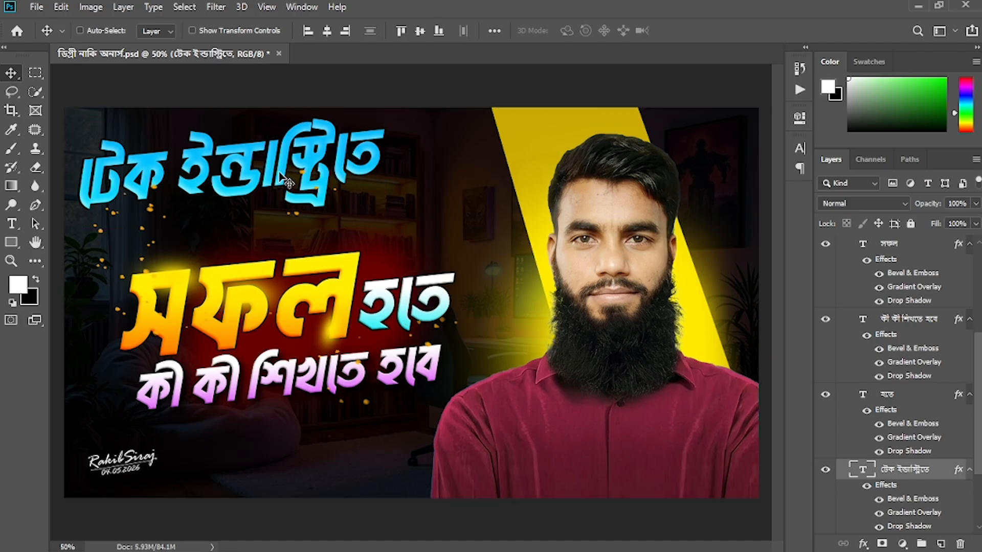
Step: Spread the "সফল", "হতে" and "কী কী শিখতে হবে" texts onto separate, unaligned lines below the blue text
scroll(189, 182, "down", 1)
left_click_drag(286, 307, 389, 271)
left_click_drag(386, 323, 315, 409)
left_click_drag(305, 348, 318, 363)
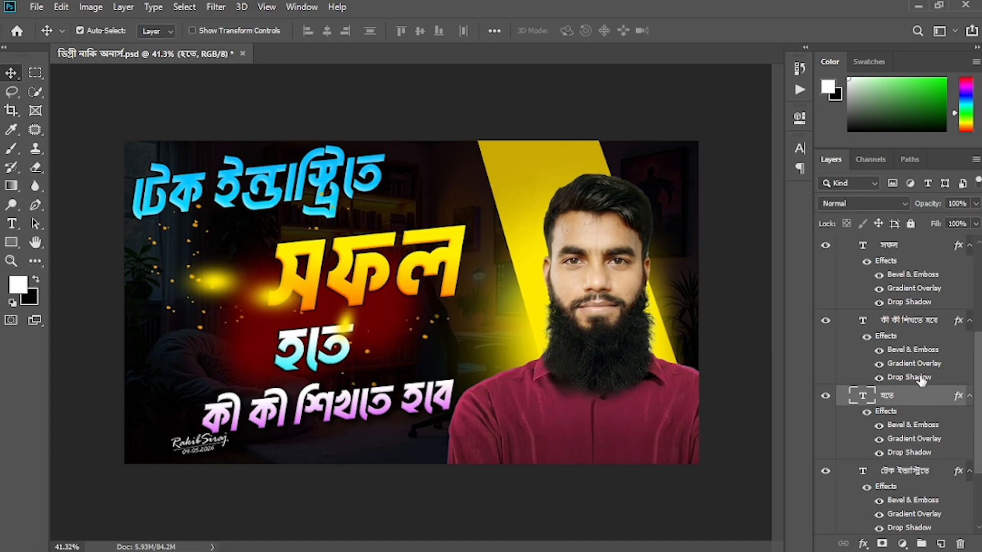
Step: Select all four text layers in Group 1, from "সফল" through "টেক ইন্ডাস্ট্রিতে"
scroll(907, 343, "up", 2)
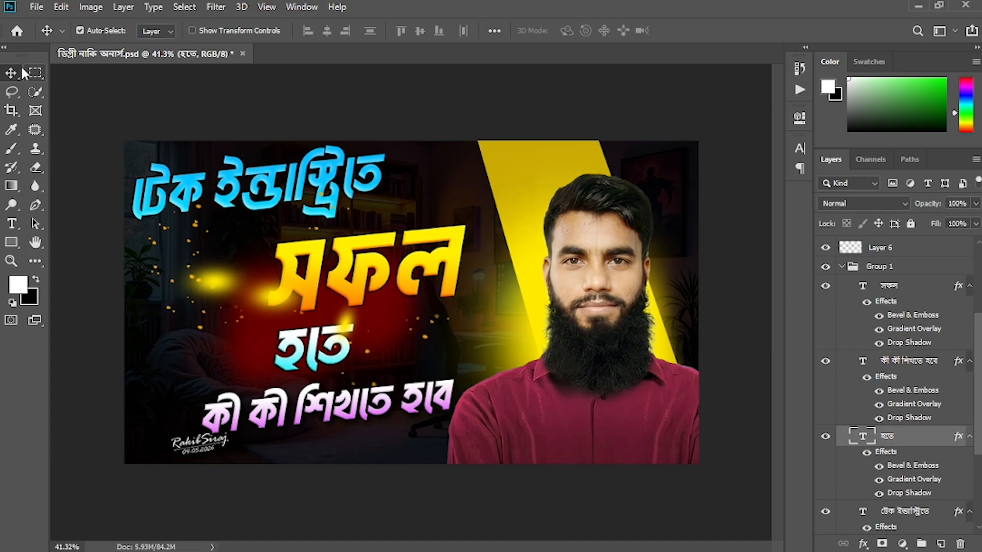
left_click(905, 287)
scroll(933, 375, "down", 3)
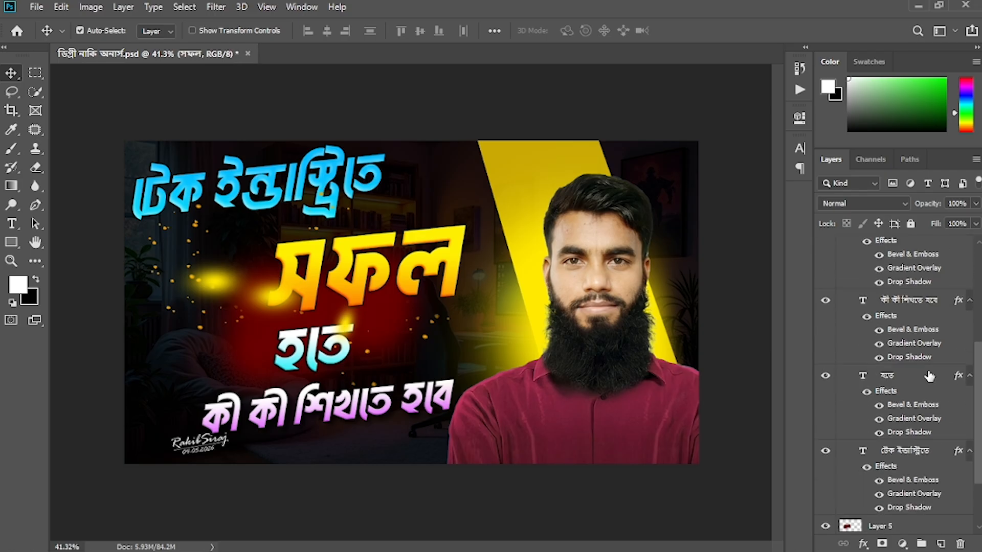
left_click(905, 302, "ctrl")
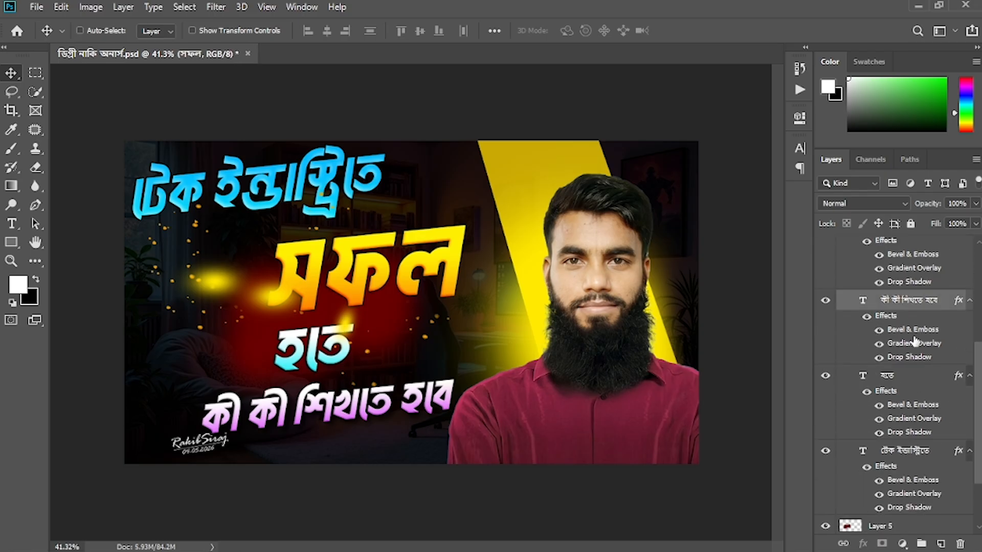
left_click(907, 381, "ctrl")
left_click(898, 455, "ctrl")
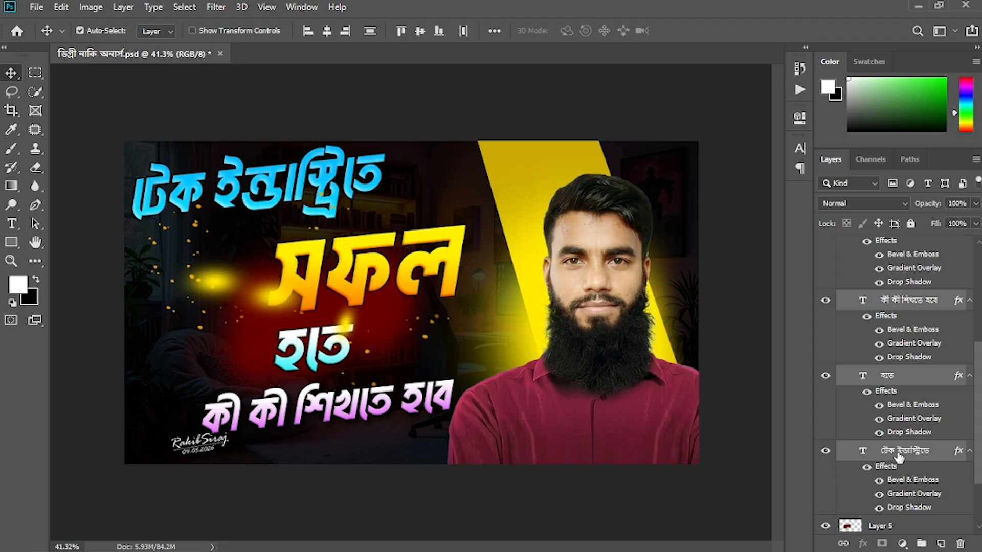
scroll(898, 455, "down", 3)
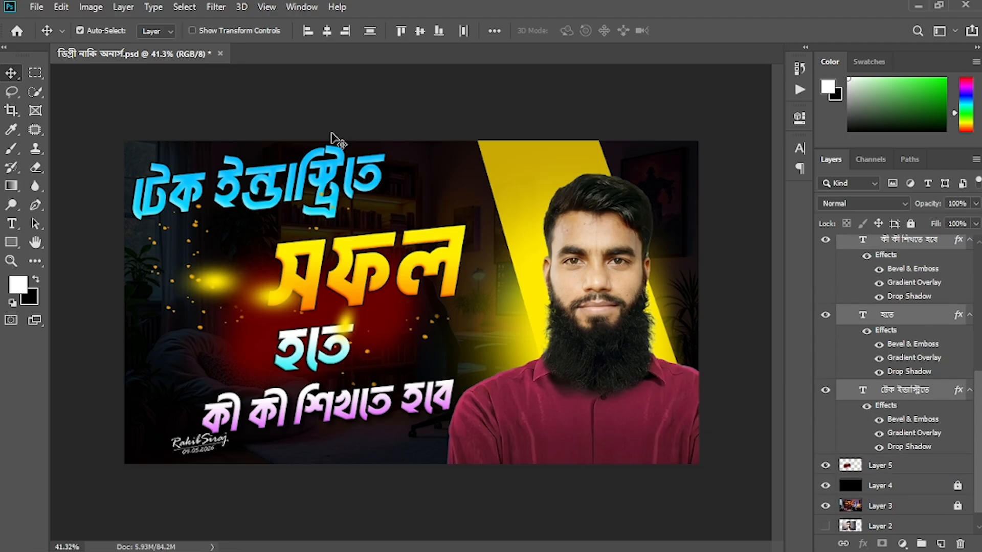
Step: Align the four selected text layers by their left edges, horizontal centers and right edges in turn
left_click(308, 32)
left_click(327, 30)
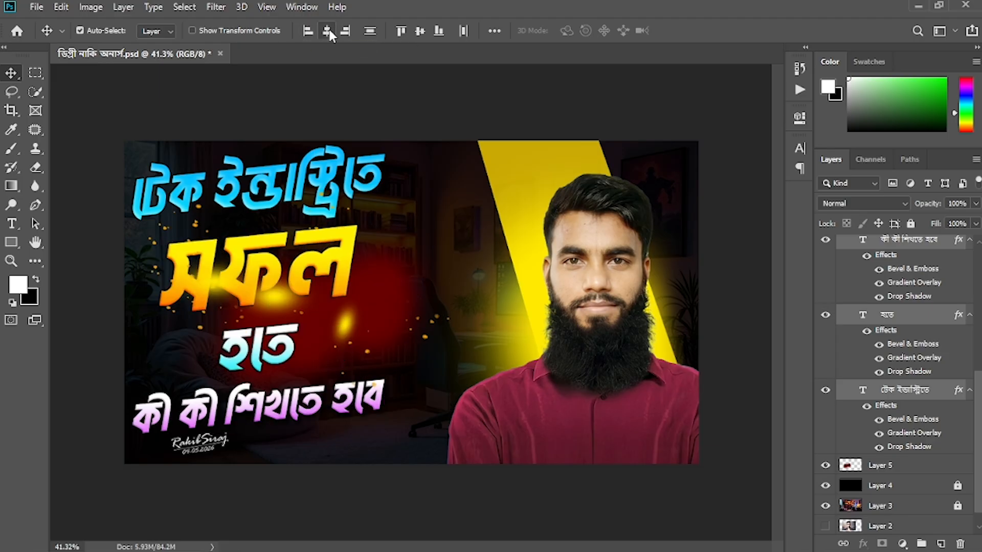
left_click(345, 31)
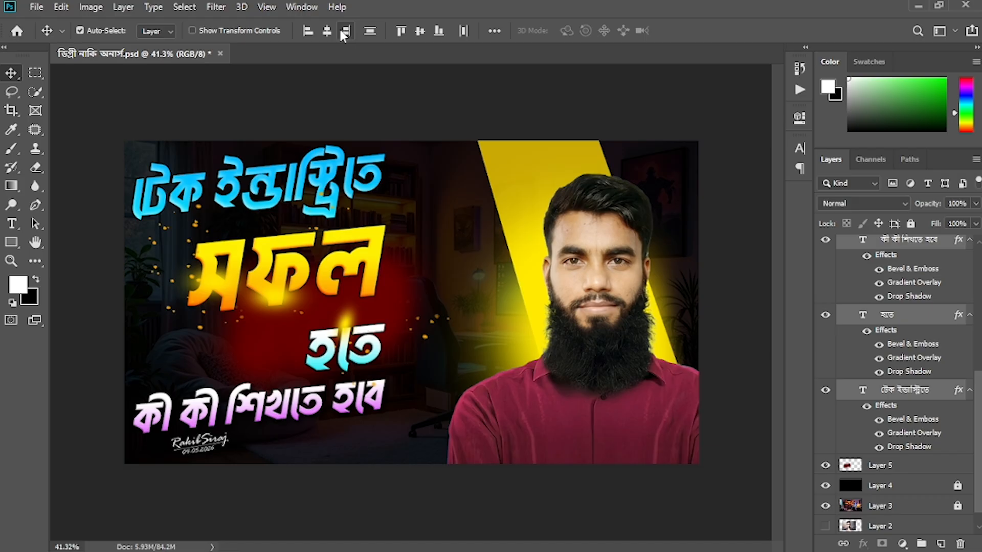
Step: Distribute the four text layers vertically and horizontally, and try left-edge and right-edge alignment on them again
left_click(369, 32)
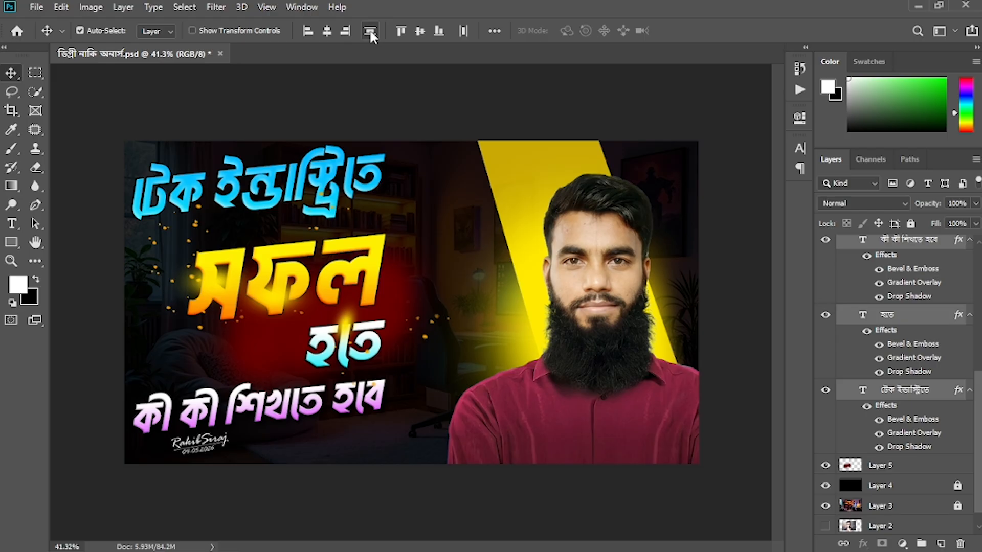
left_click(367, 31)
left_click(463, 31)
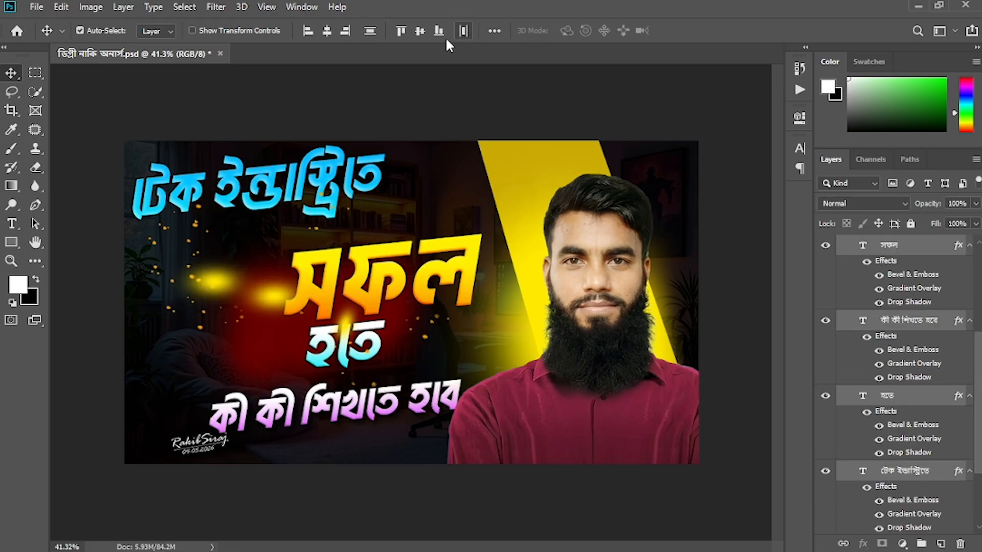
left_click(309, 30)
left_click(346, 31)
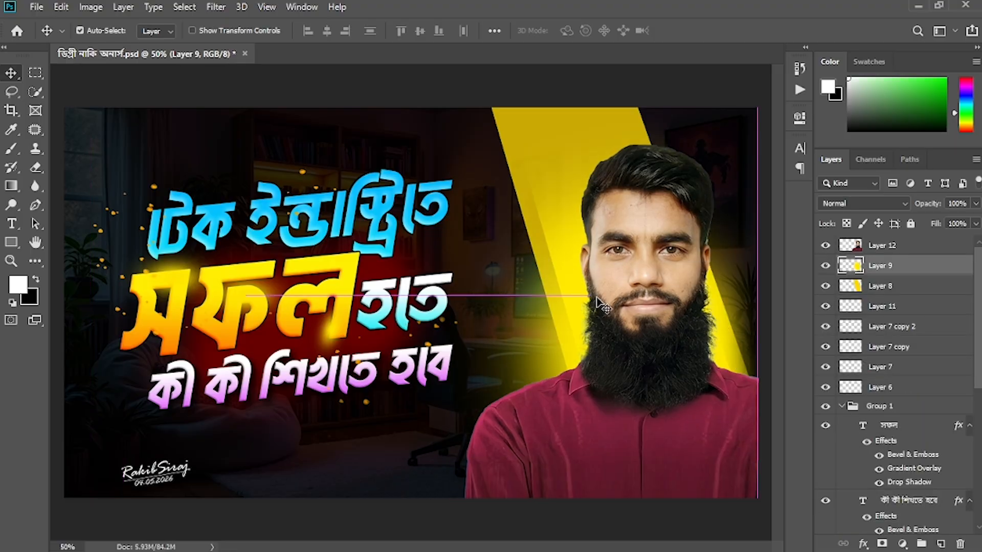
Step: Nudge the portrait left, shift the "টেক ইন্ডাস্ট্রিতে" text down-left, and move the signature with date to the canvas's upper-left corner
mouse_move(679, 326)
left_mouse_down()
mouse_move(640, 332)
mouse_move(638, 345)
mouse_move(669, 330)
left_mouse_up()
mouse_move(266, 217)
left_mouse_down()
mouse_move(225, 217)
mouse_move(240, 228)
left_mouse_up()
mouse_move(162, 481)
left_mouse_down()
mouse_move(159, 135)
mouse_move(121, 147)
left_mouse_up()
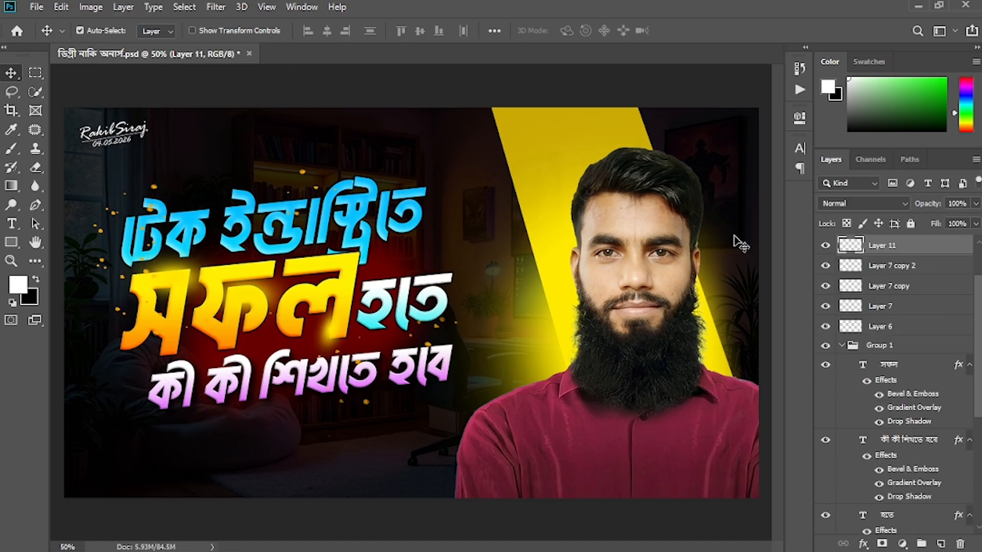
Step: Fit the canvas in view and undo the last two moves, those of the signature and the blue text
key("ctrl+0")
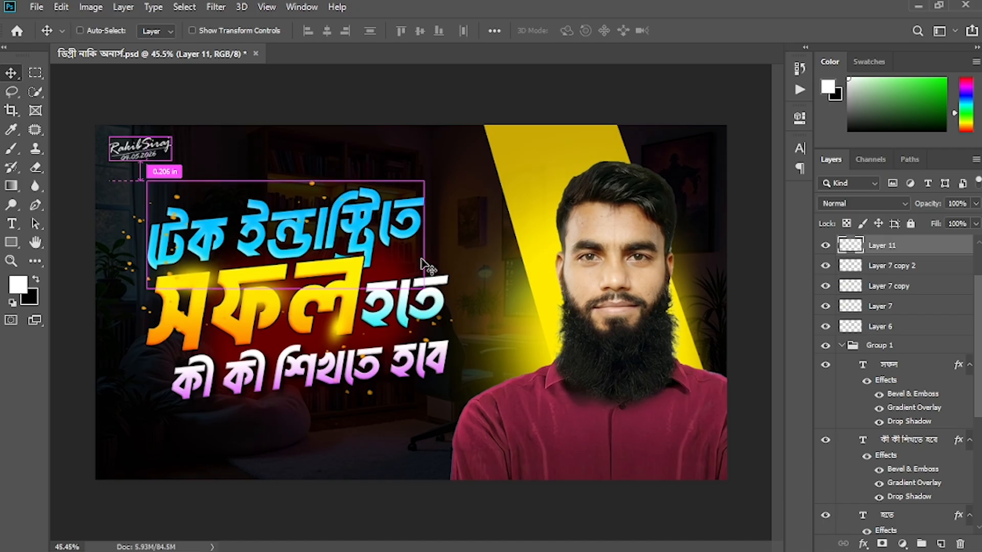
key("ctrl+z")
key("ctrl+z")
key("ctrl")
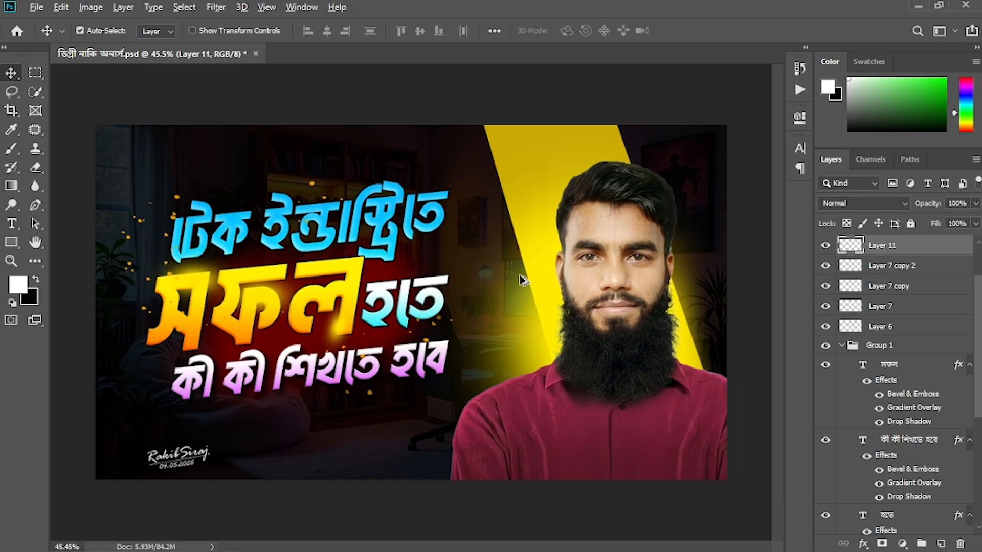
Step: Bring up the show options for on-canvas extras such as the grid and Smart Guides
scroll(521, 270, "down", 3)
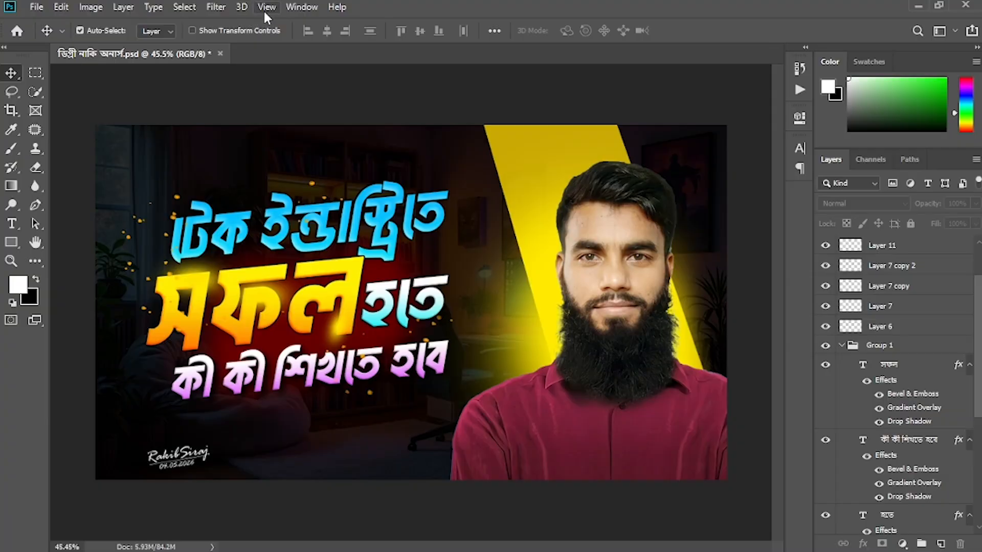
left_click(265, 8)
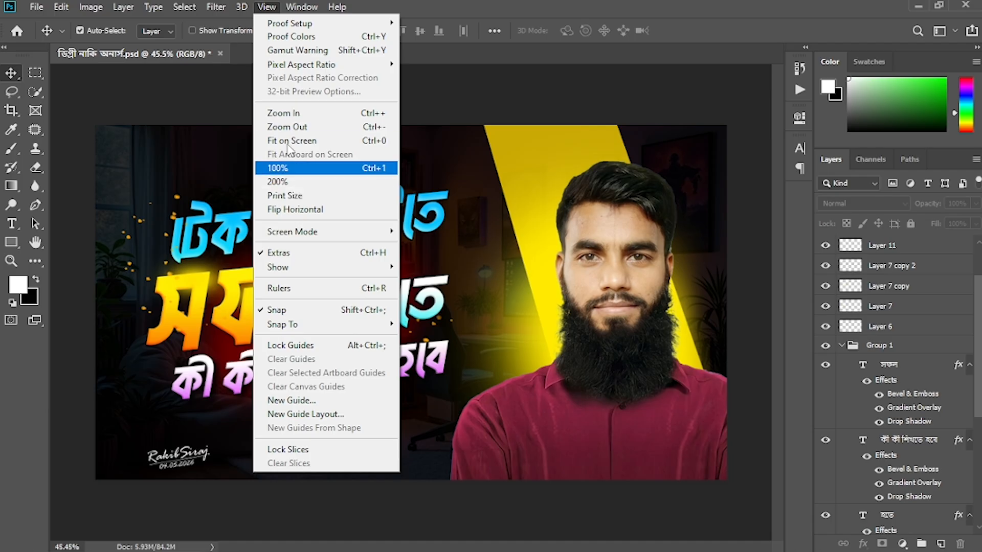
mouse_move(324, 275)
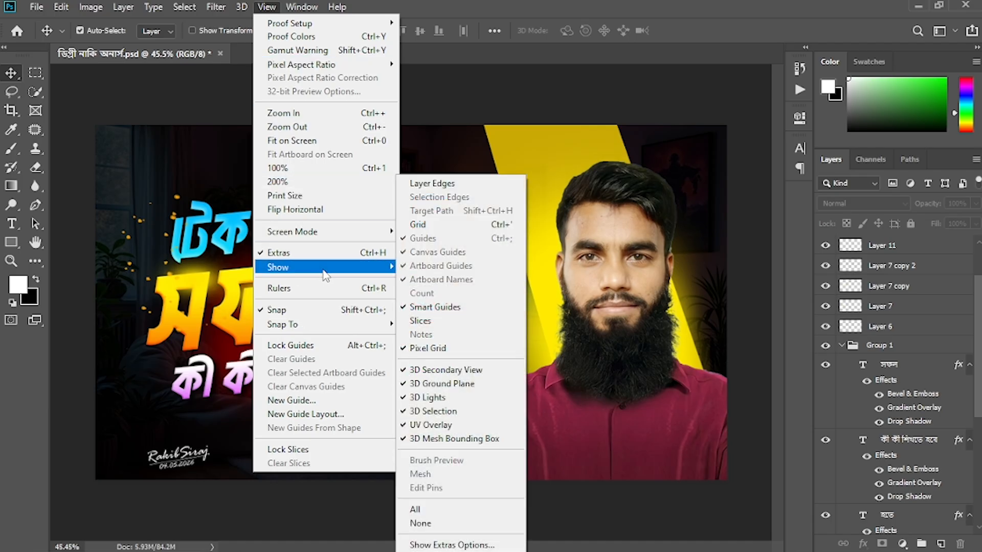